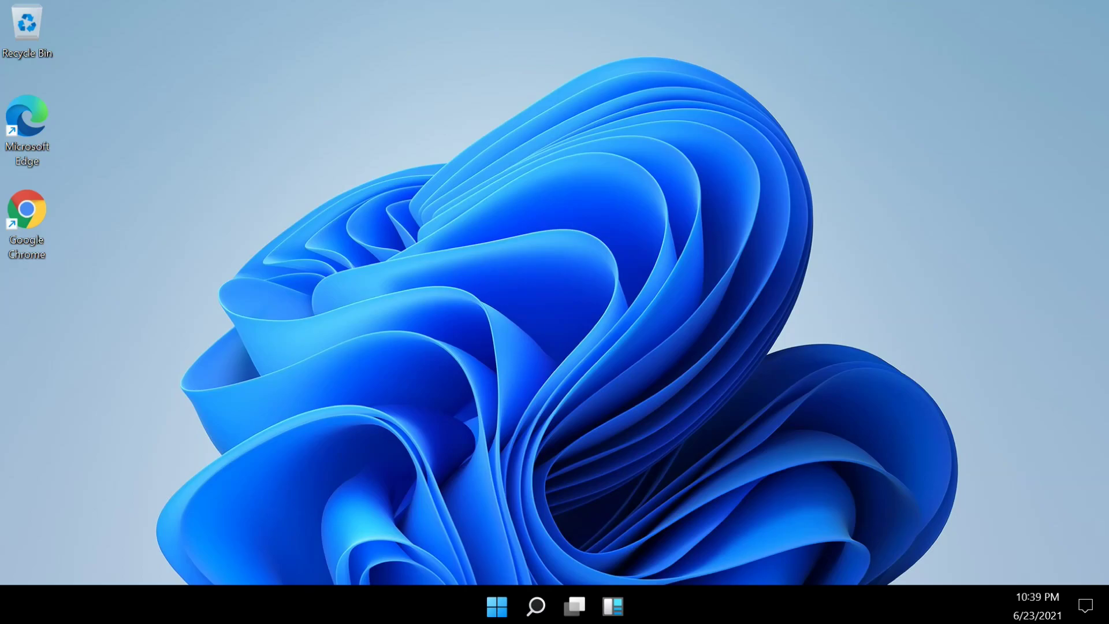
Open the Start menu to launch Chrome and reach the mutaz.net Windows 11 Dev page.
{"action": "key", "text": "super"}
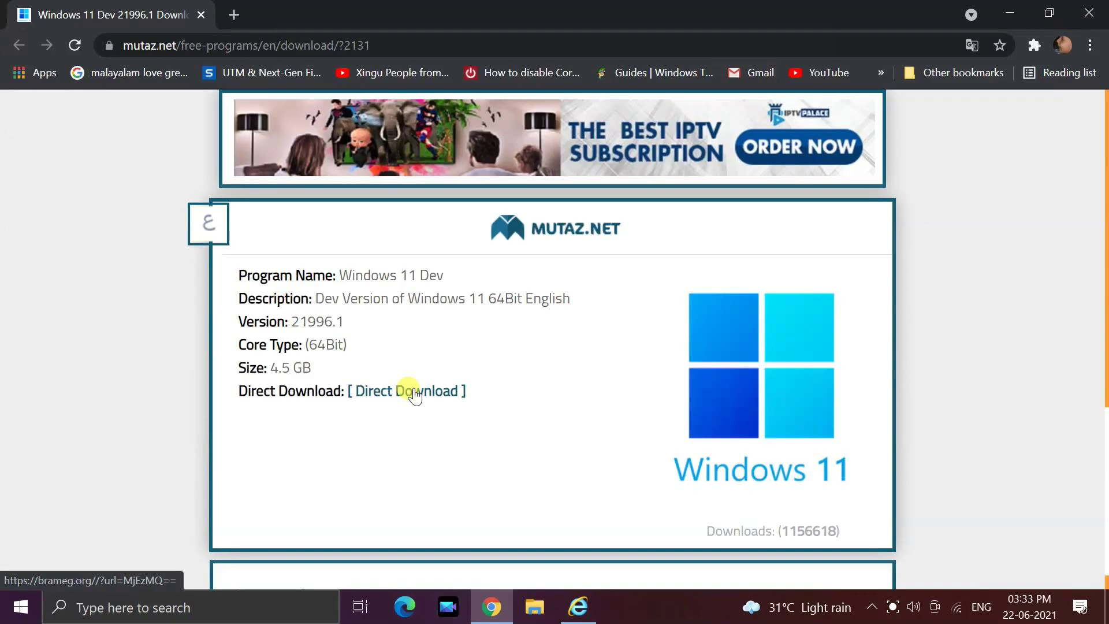
Download the 4.5 GB Windows 11 Dev build 21996.1 ISO through its direct download link.
{"action": "left_click", "coordinate": [415, 395]}
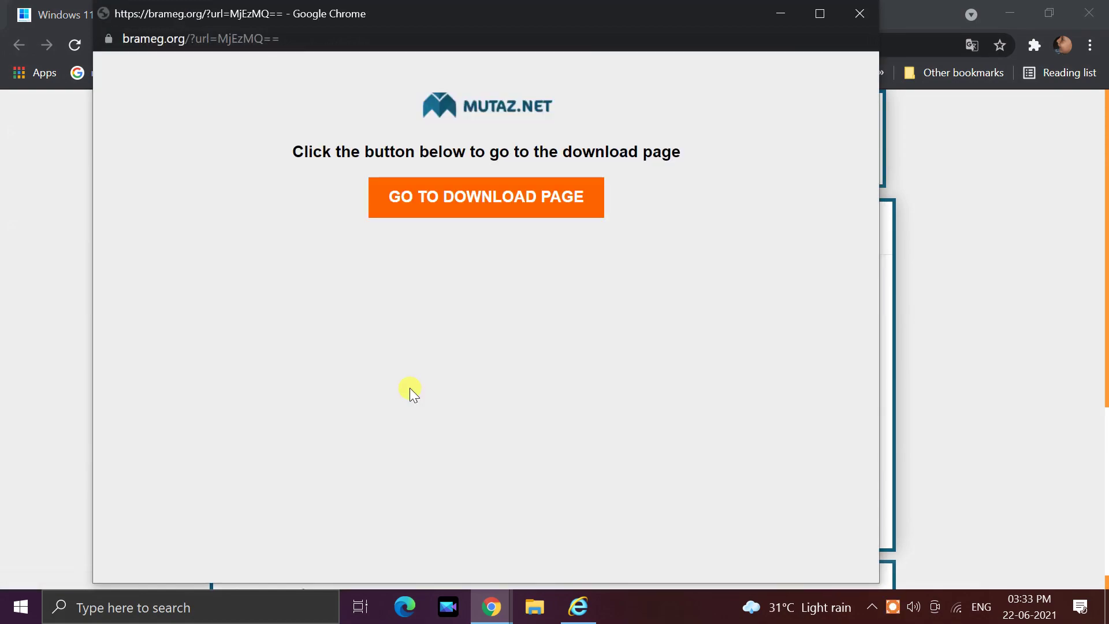
{"action": "left_click", "coordinate": [488, 202]}
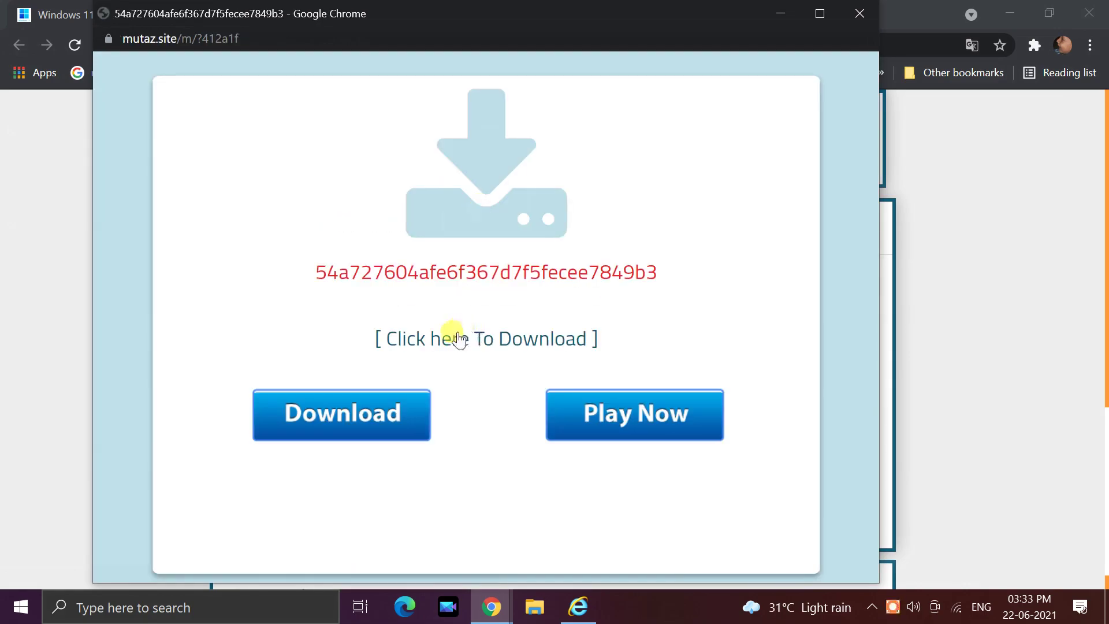
{"action": "left_click", "coordinate": [479, 338]}
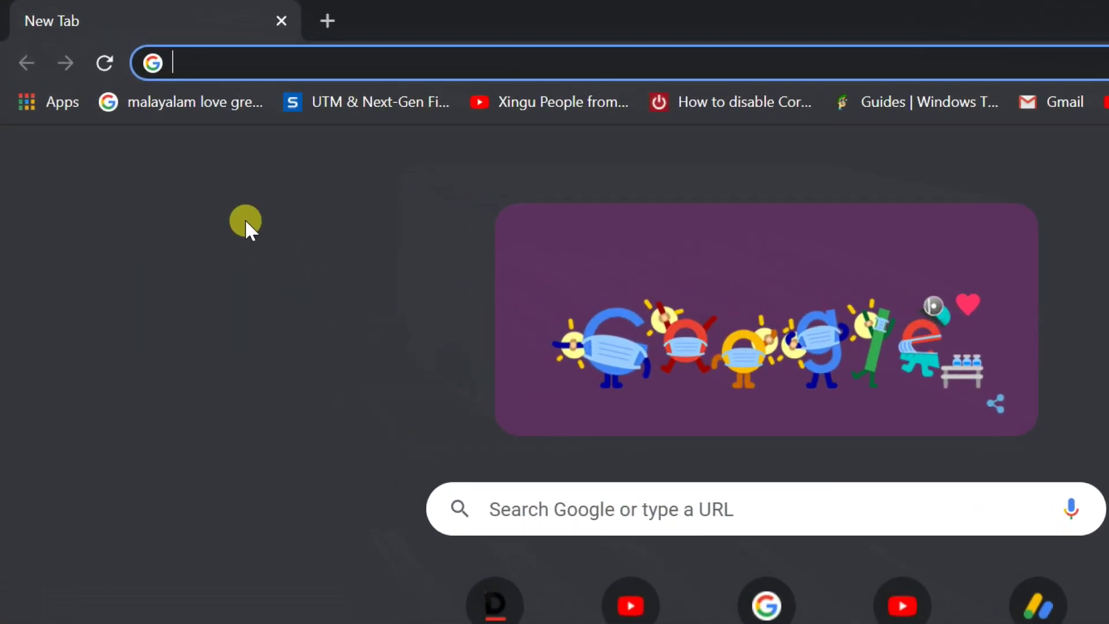
Go to rufus.ie and download Rufus 3.14 from its Download section.
{"action": "type", "text": "rufus"}
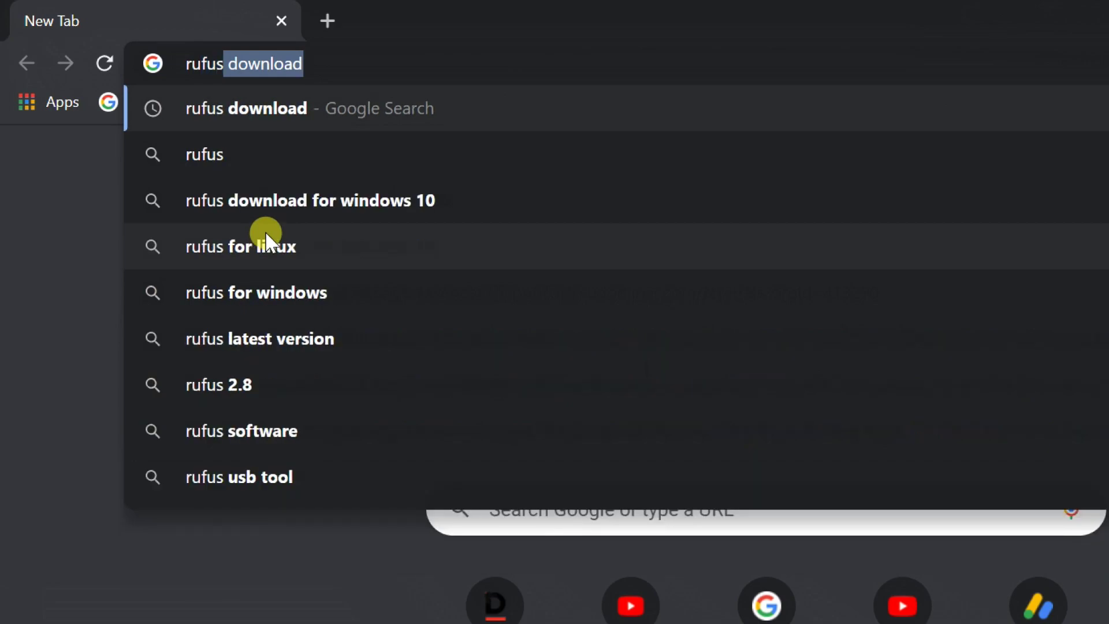
{"action": "type", "text": ".ie"}
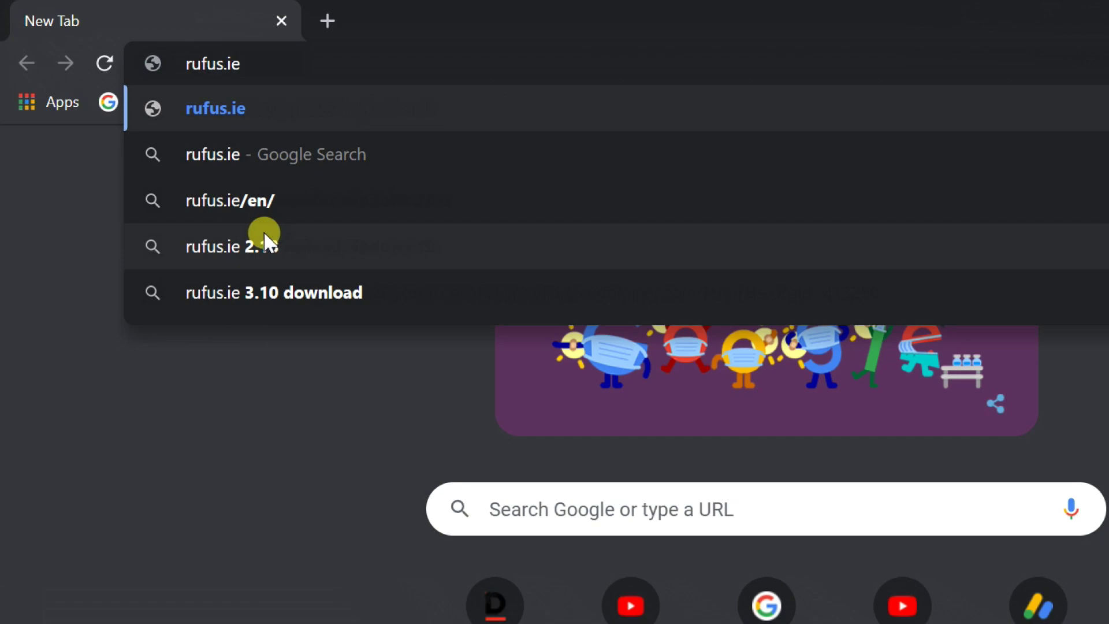
{"action": "key", "text": "Return"}
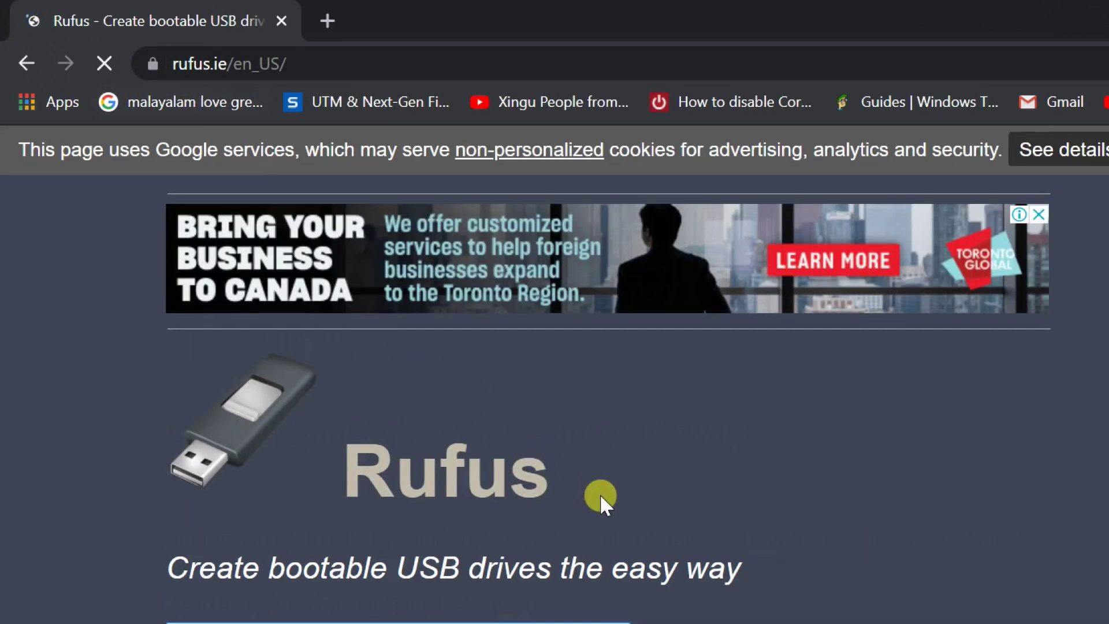
{"action": "scroll", "coordinate": [600, 497], "scroll_direction": "down", "scroll_amount": 10}
{"action": "scroll", "coordinate": [606, 528], "scroll_direction": "down", "scroll_amount": 4}
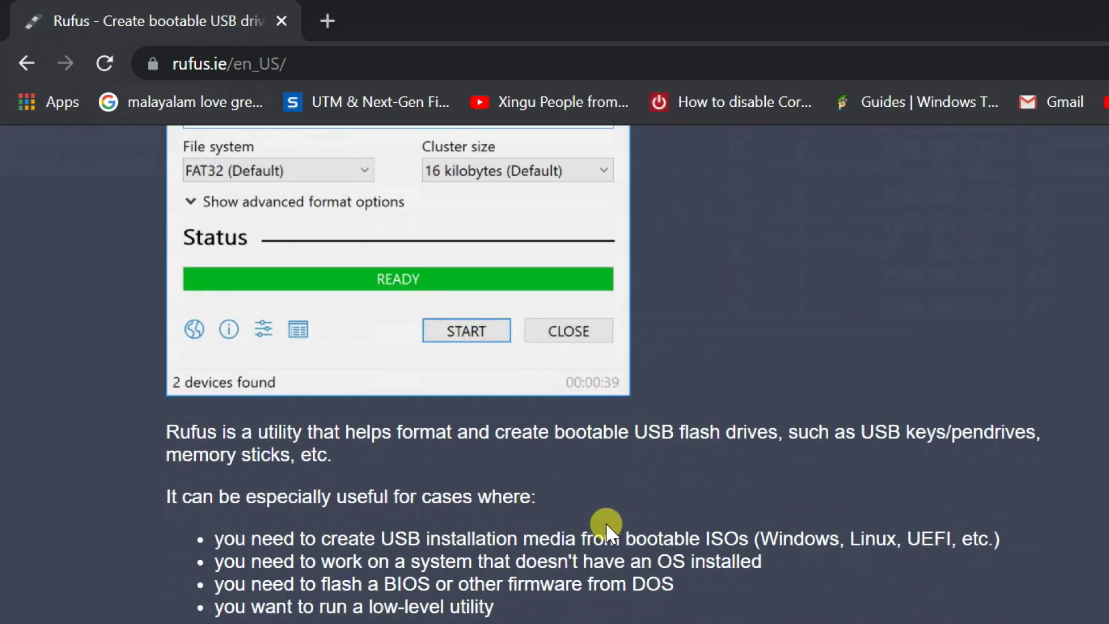
{"action": "scroll", "coordinate": [601, 520], "scroll_direction": "down", "scroll_amount": 6}
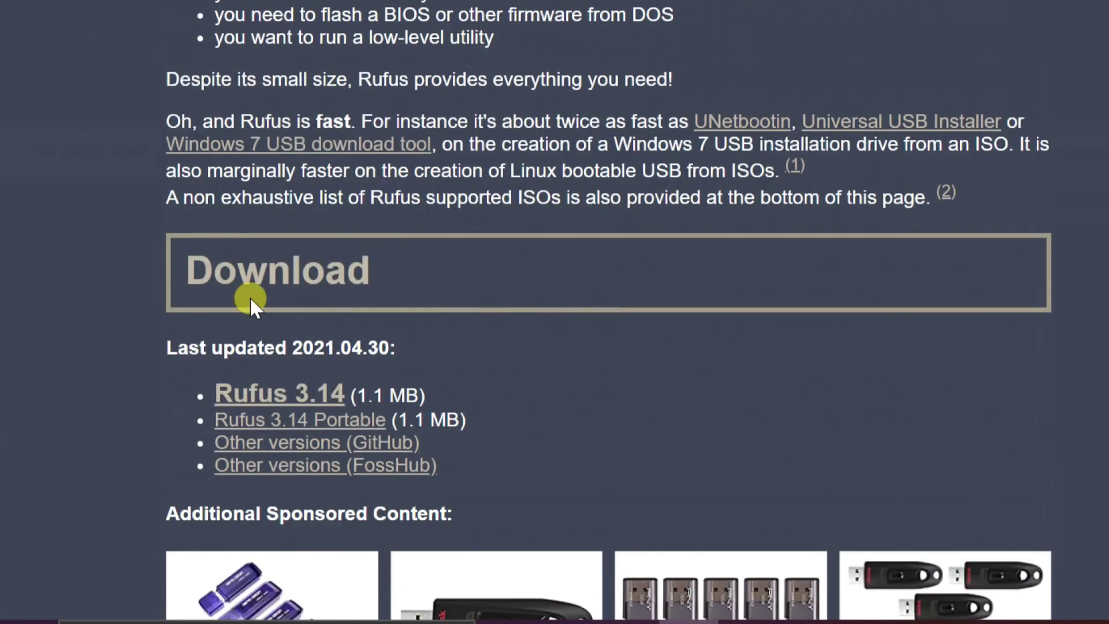
{"action": "left_click", "coordinate": [268, 395]}
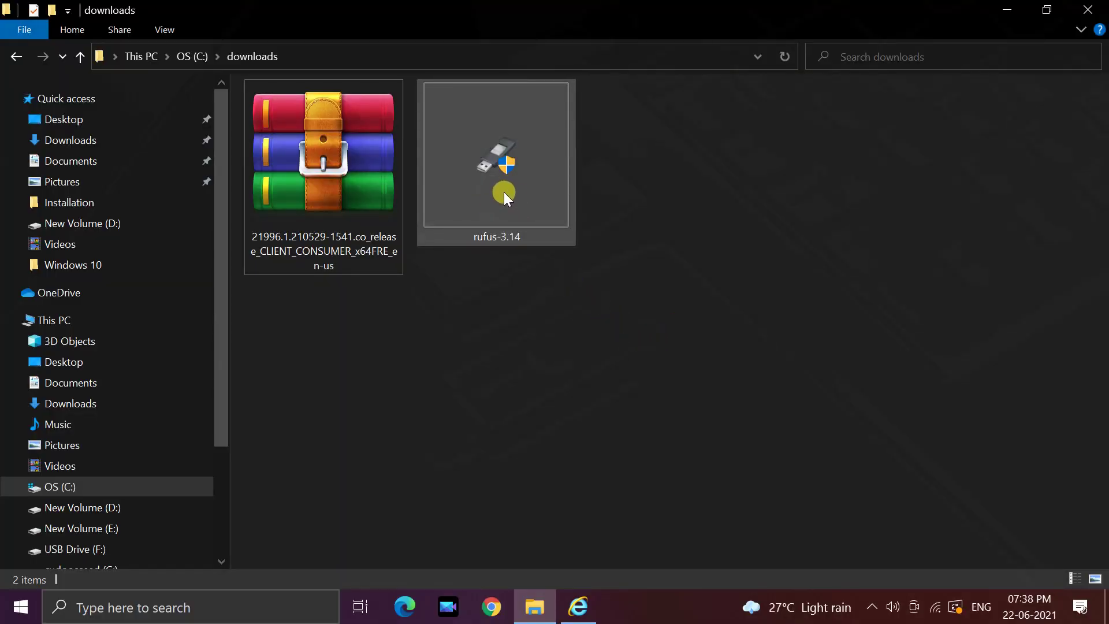
Launch the downloaded Rufus 3.14, declining online update checks.
{"action": "left_click", "coordinate": [504, 194]}
{"action": "double_click", "coordinate": [503, 192]}
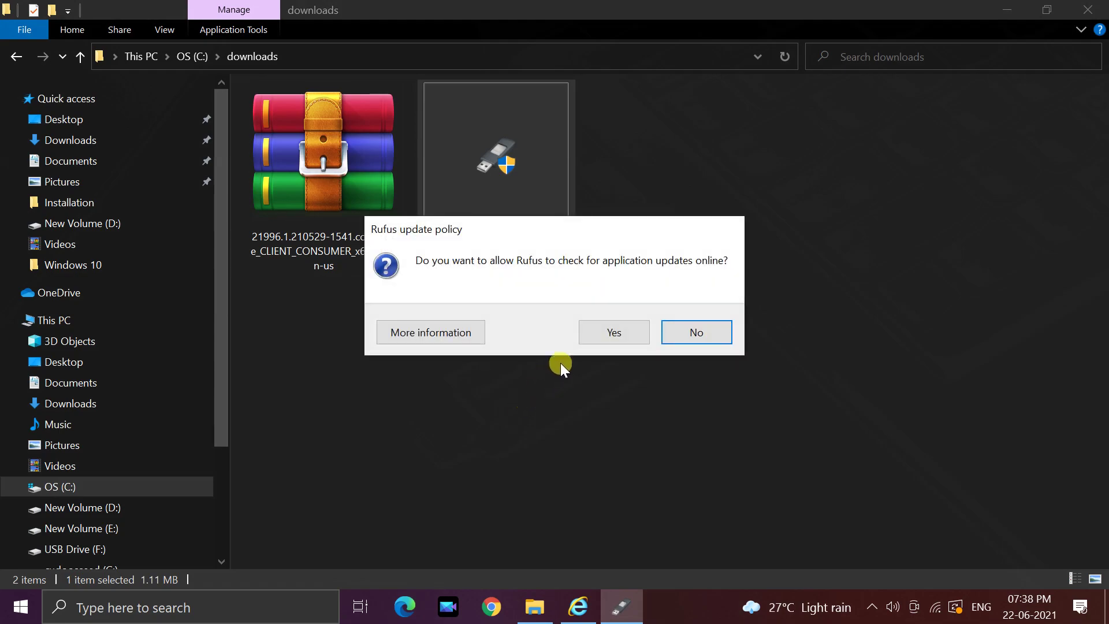
{"action": "left_click", "coordinate": [709, 331]}
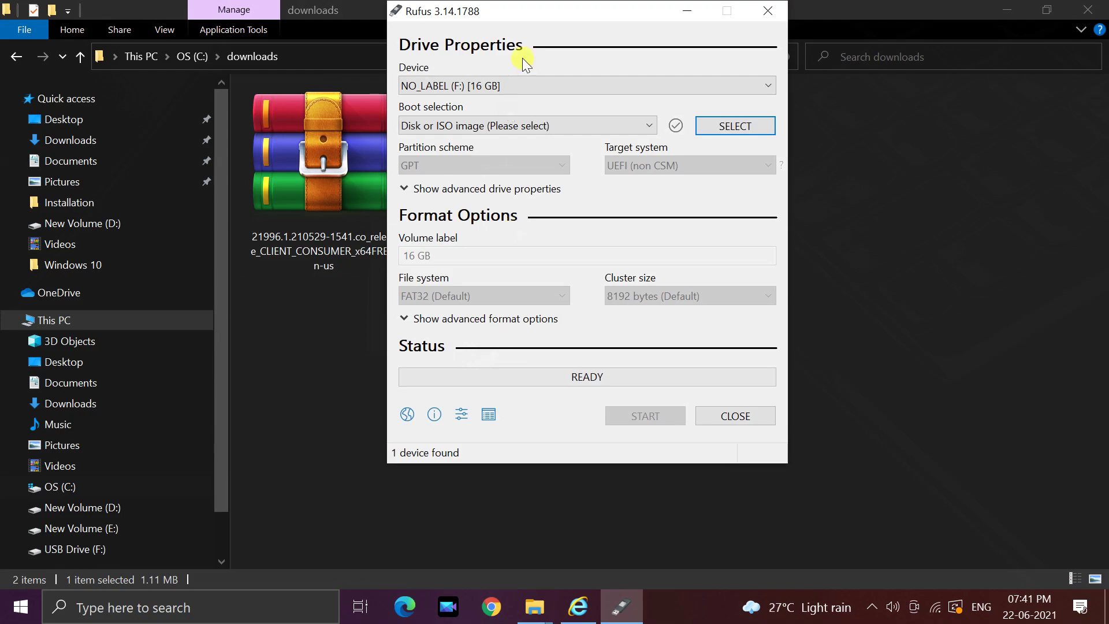
{"action": "left_click_drag", "start_coordinate": [564, 5], "coordinate": [551, 44]}
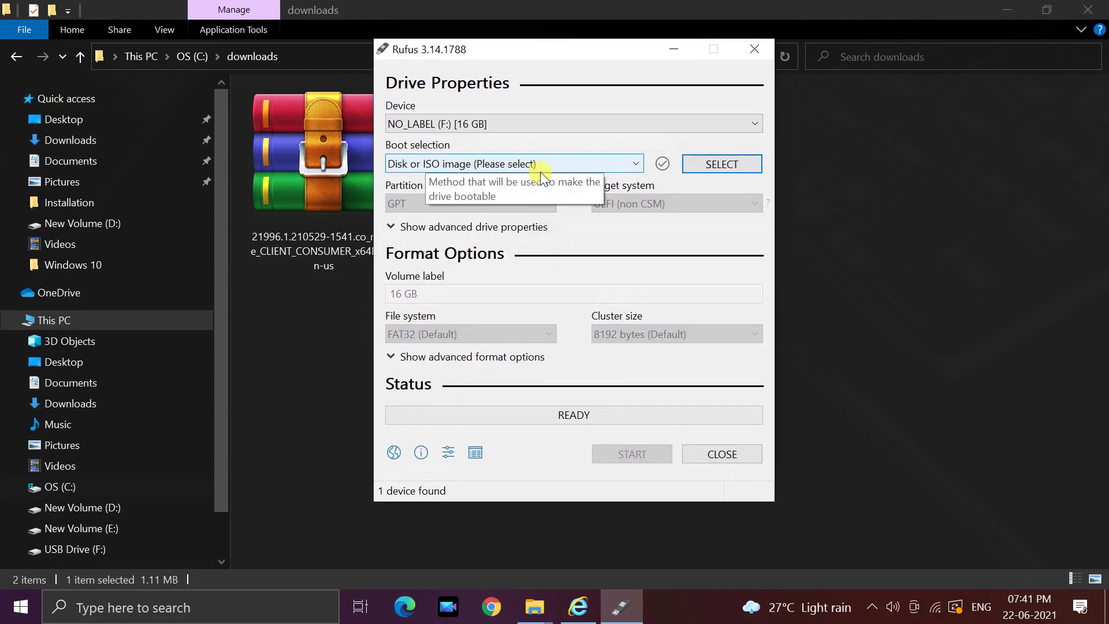
Load the Windows 11 21996.1 ISO as the boot image for the 16 GB F: drive.
{"action": "left_click", "coordinate": [698, 164]}
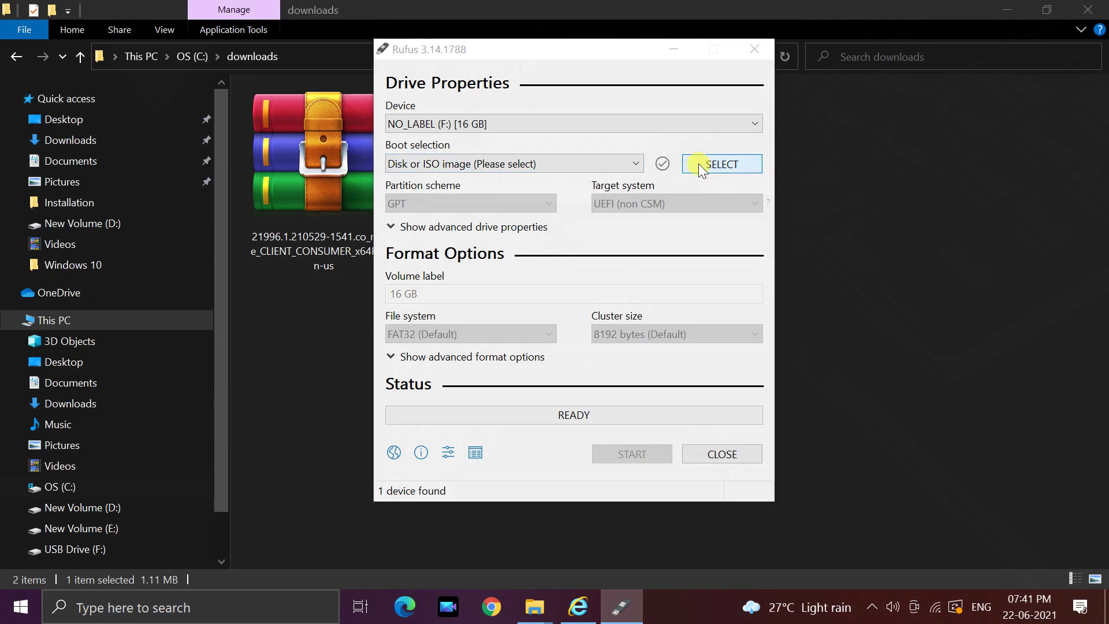
{"action": "left_click", "coordinate": [580, 189]}
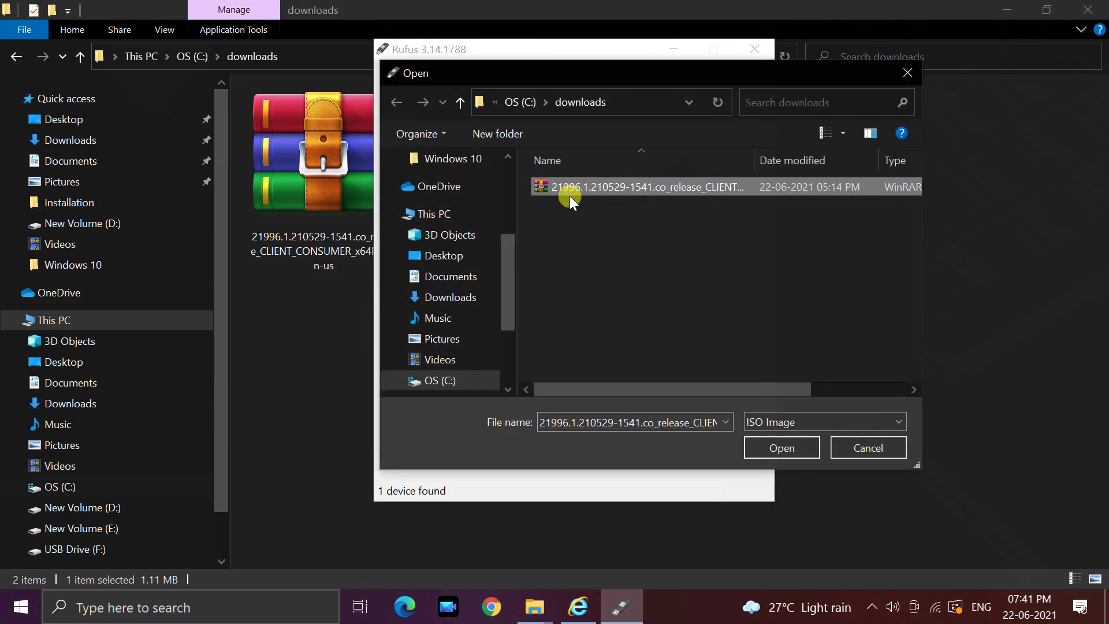
{"action": "left_click", "coordinate": [776, 444]}
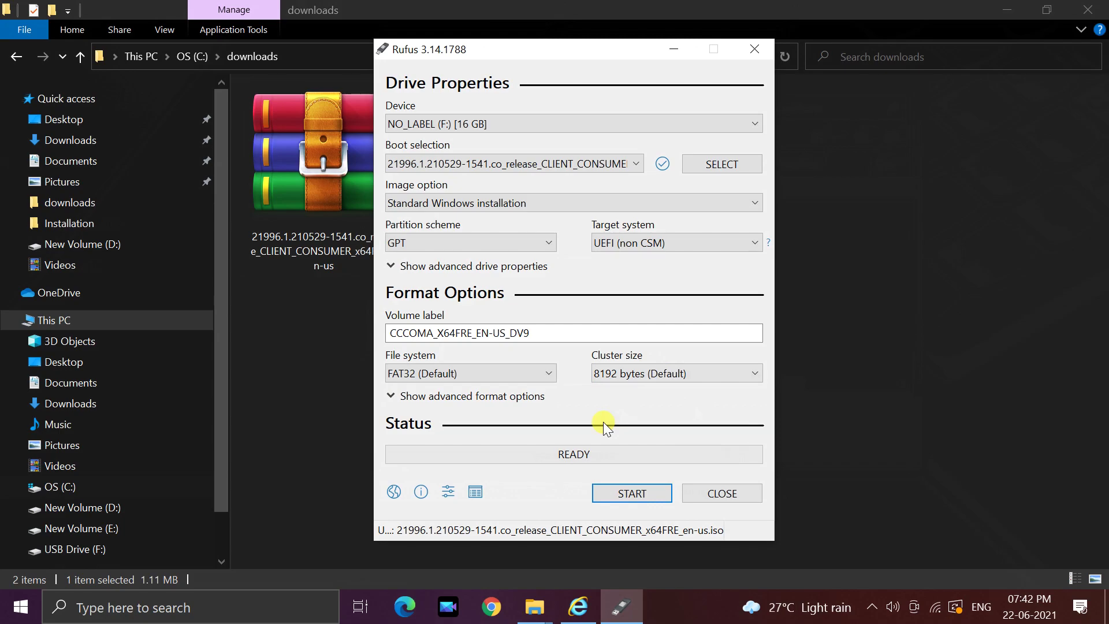
Write the ISO to the USB drive, accepting data erasure, then view it in File Explorer.
{"action": "left_click", "coordinate": [622, 494]}
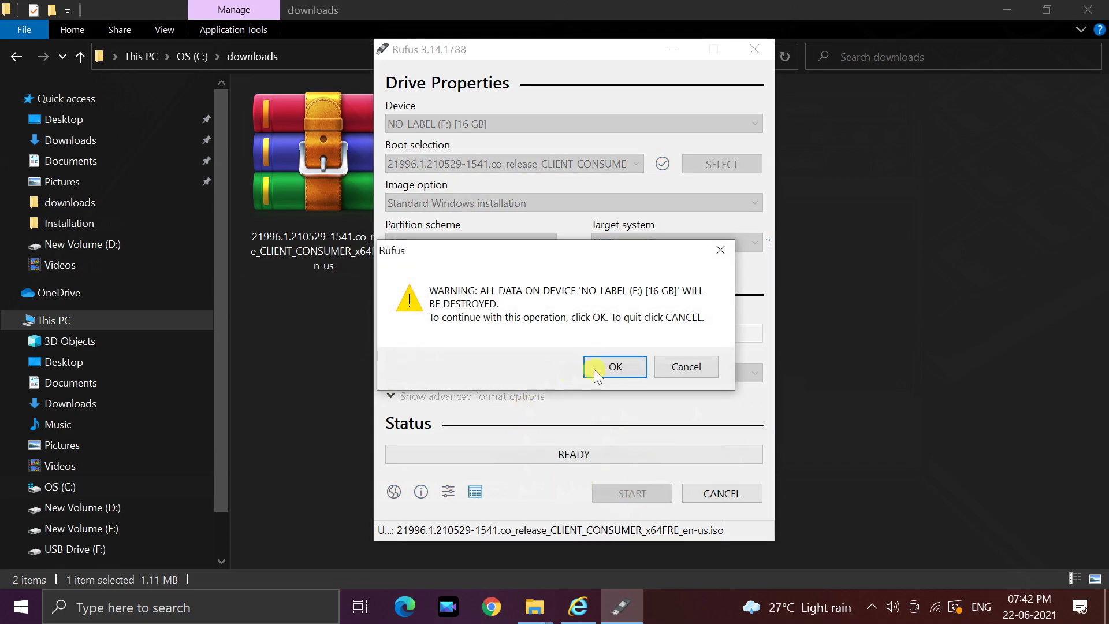
{"action": "left_click", "coordinate": [614, 369]}
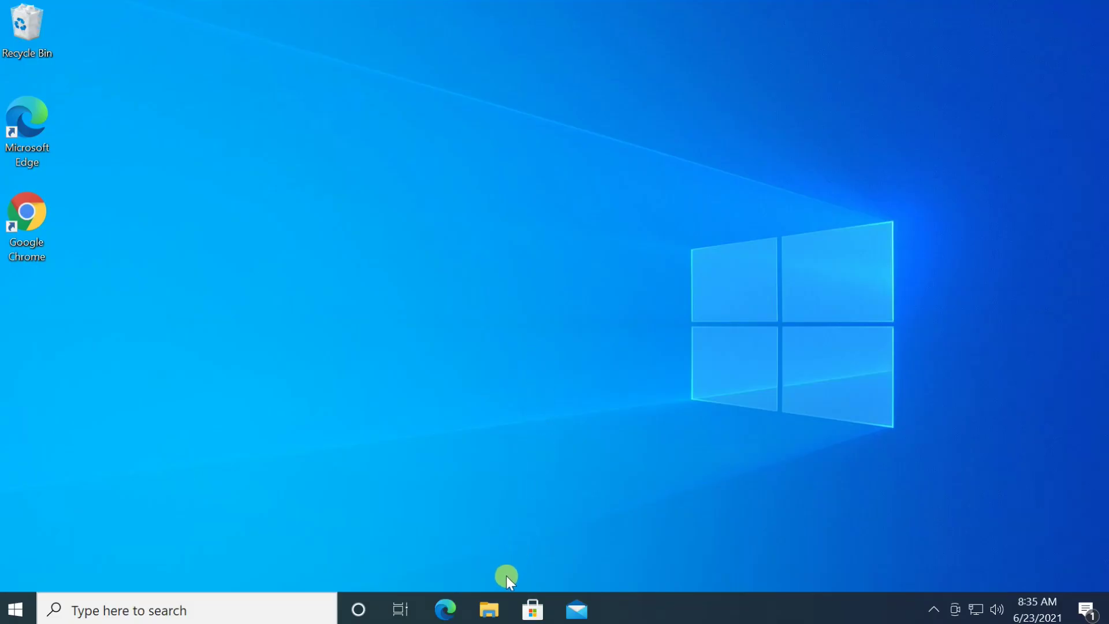
{"action": "left_click", "coordinate": [489, 607]}
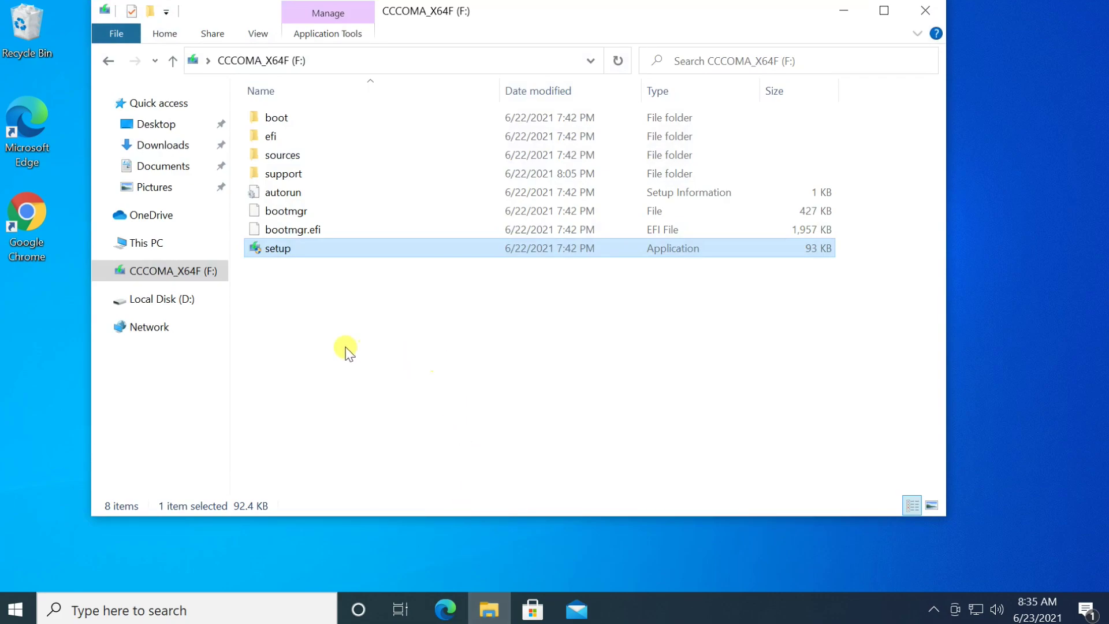
Run setup from the CCCOMA_X64F drive with administrator approval, then close the folder window.
{"action": "left_click", "coordinate": [346, 352]}
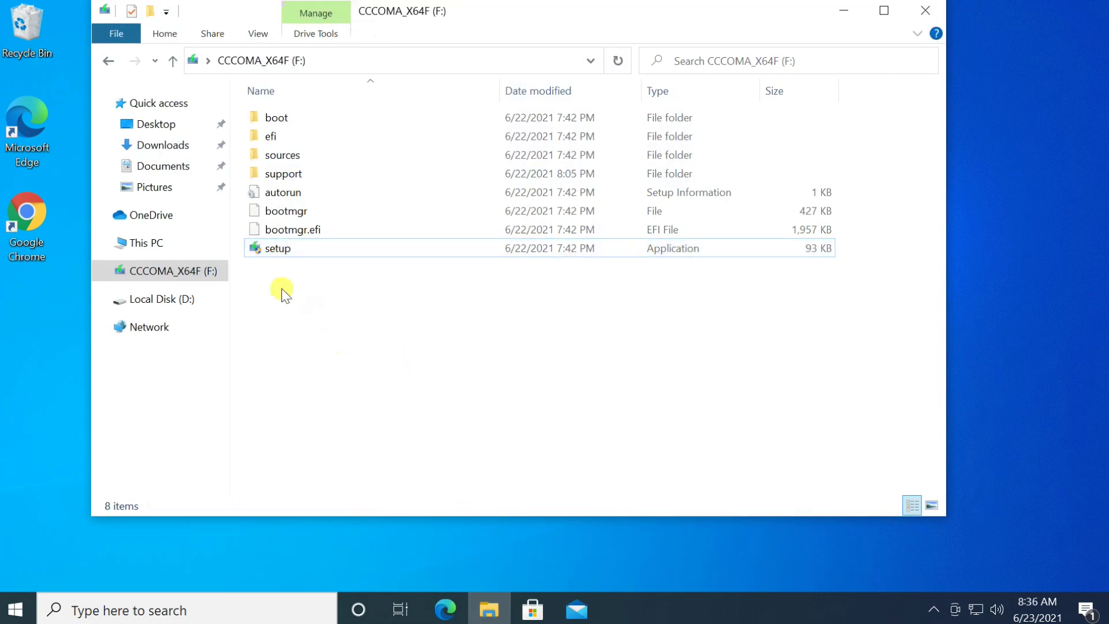
{"action": "double_click", "coordinate": [278, 251]}
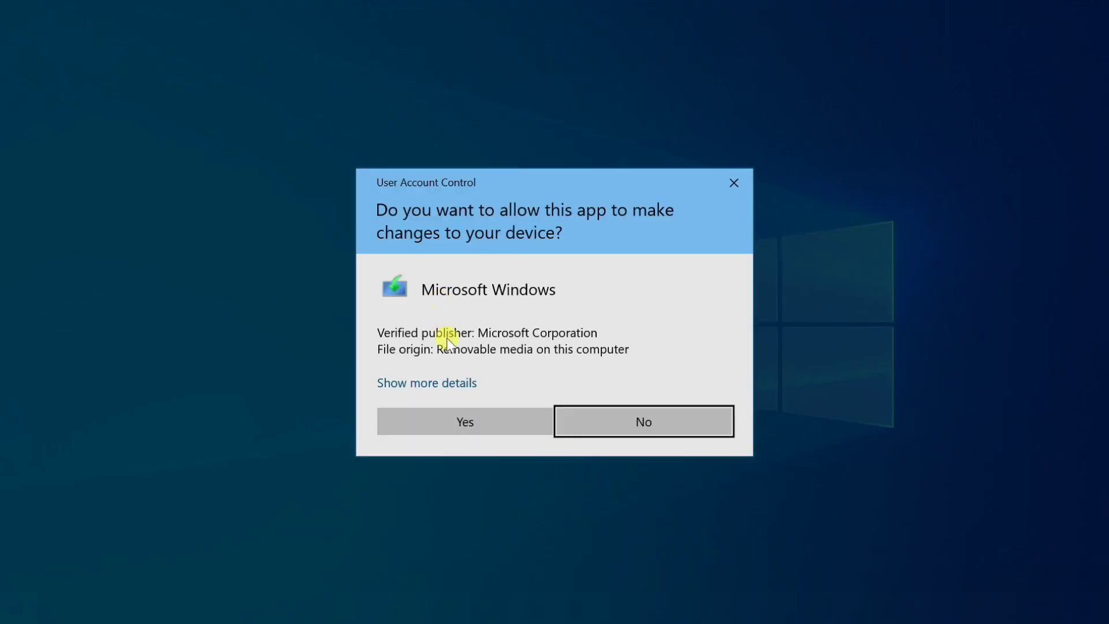
{"action": "left_click", "coordinate": [458, 424]}
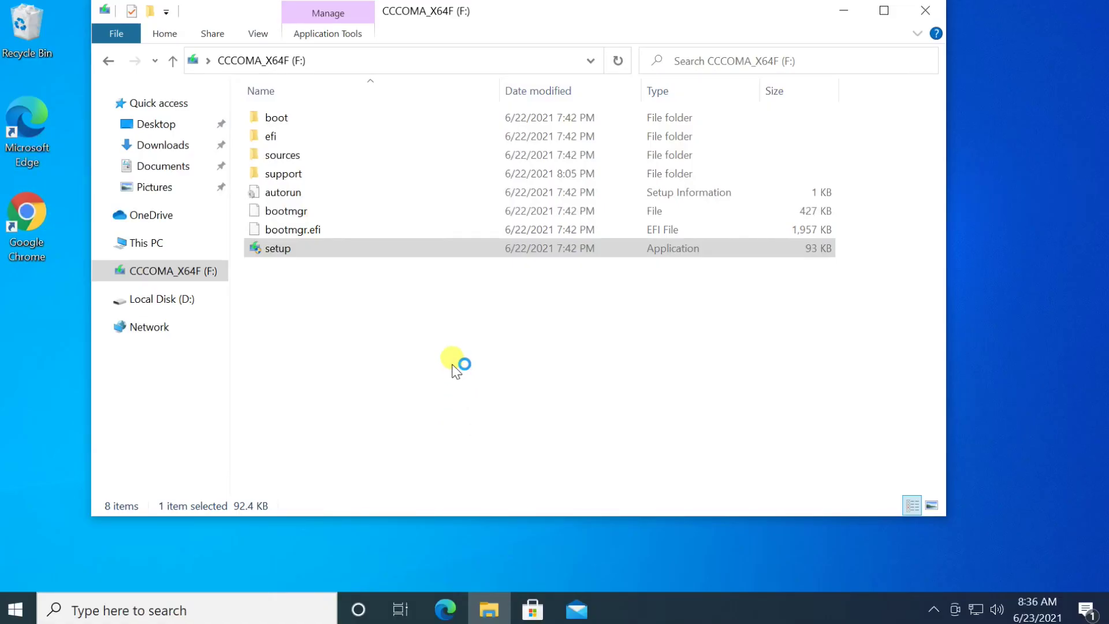
{"action": "left_click", "coordinate": [926, 11]}
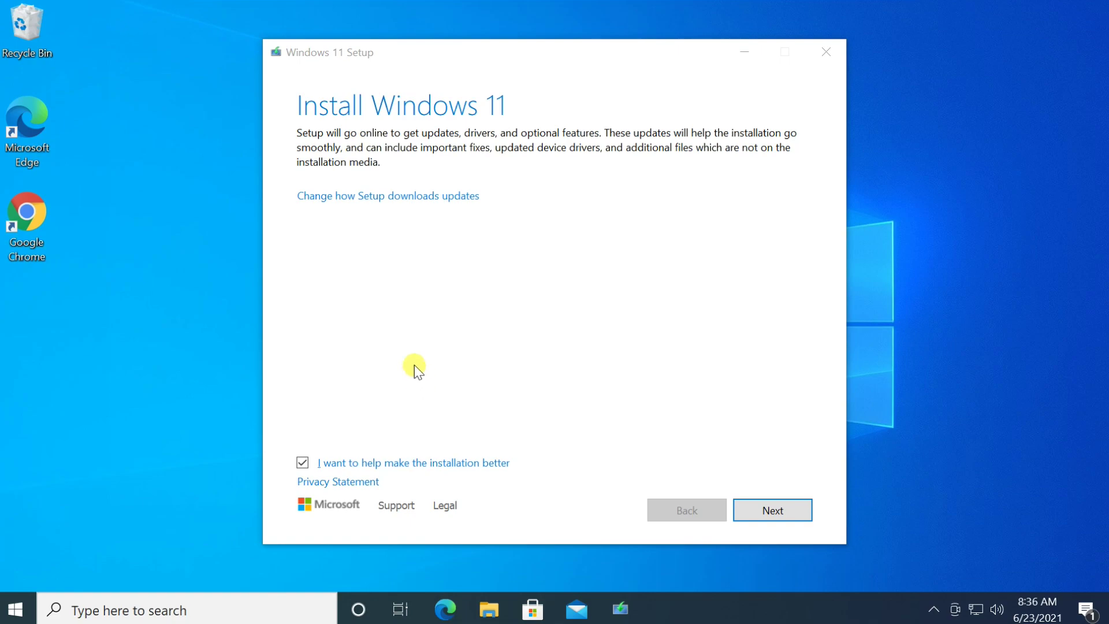
Choose 'Not right now' for Setup's update downloads and continue to the PC check.
{"action": "left_click", "coordinate": [373, 196]}
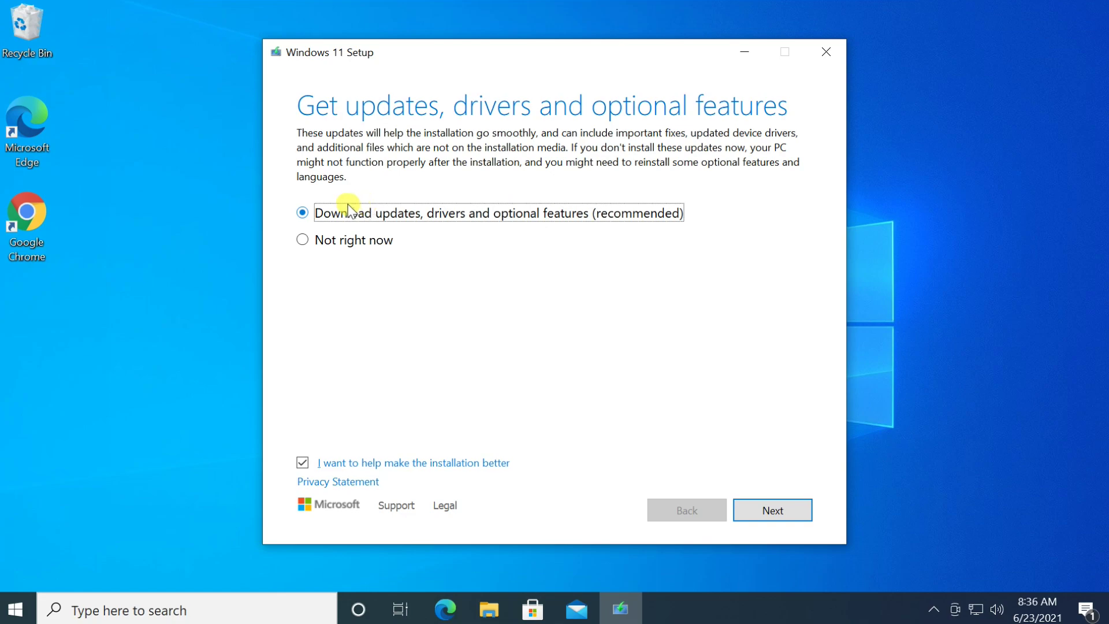
{"action": "left_click", "coordinate": [302, 239]}
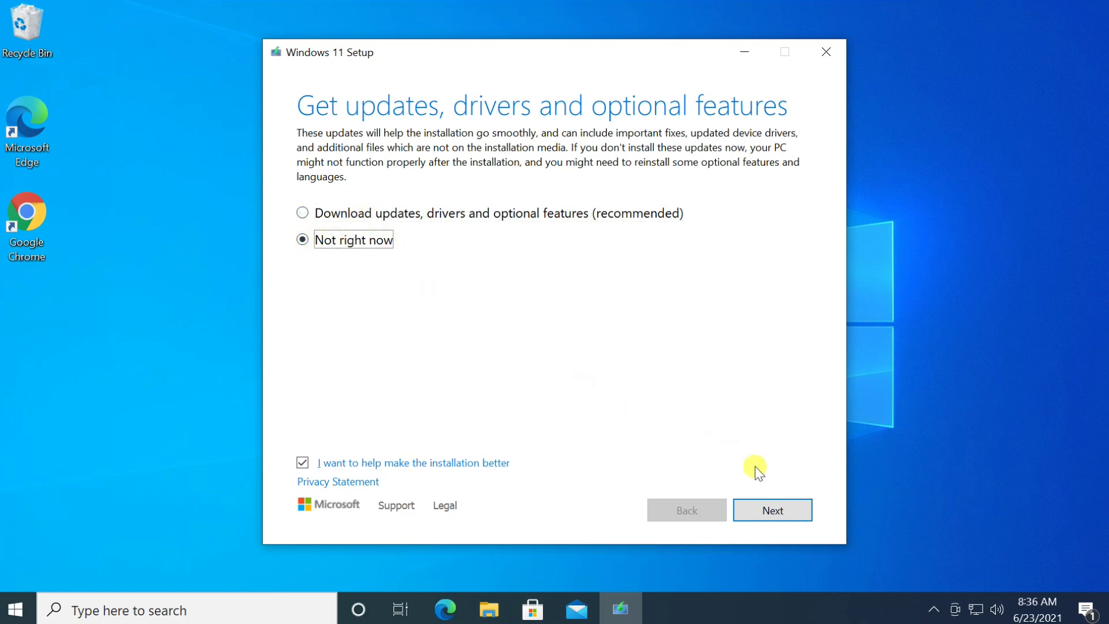
{"action": "left_click", "coordinate": [765, 515]}
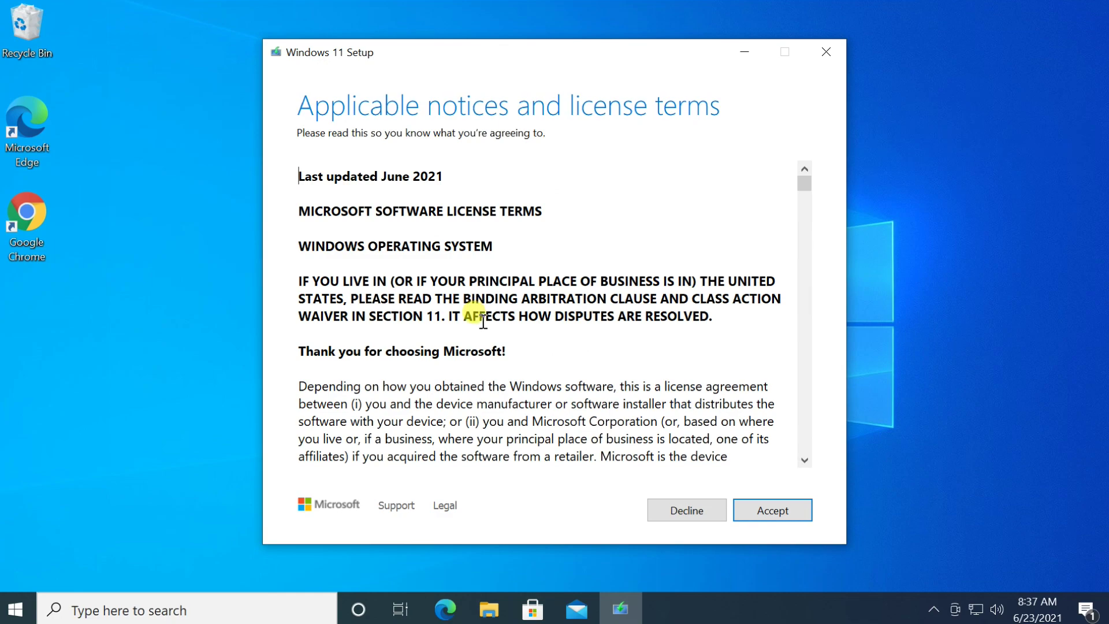
Accept the license terms and keep personal files and apps for the upgrade.
{"action": "left_click", "coordinate": [777, 509]}
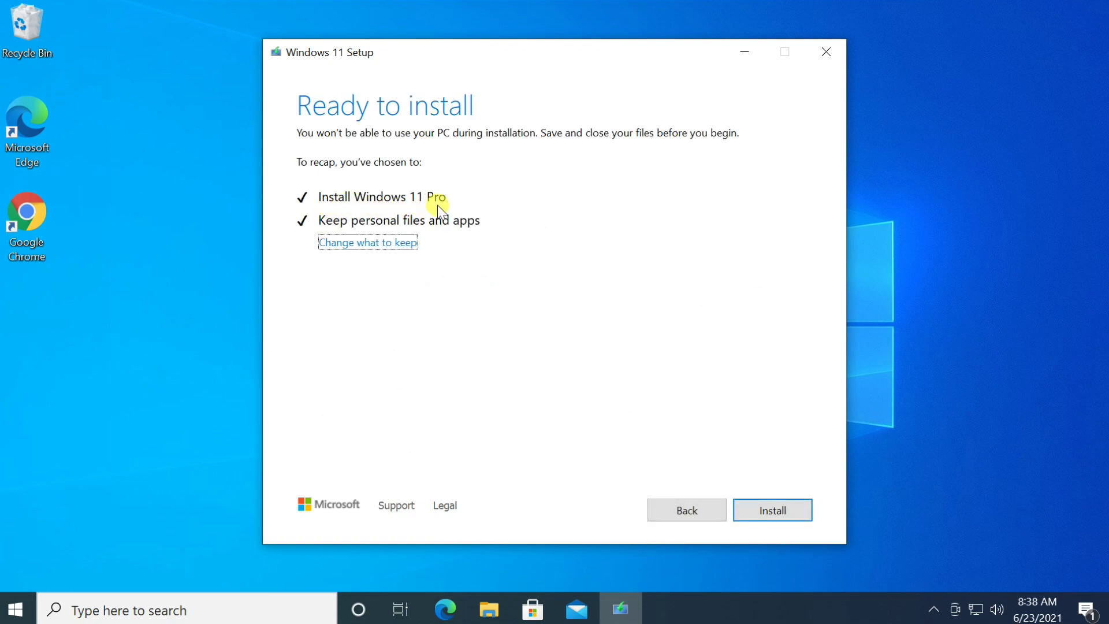
{"action": "left_click", "coordinate": [352, 245]}
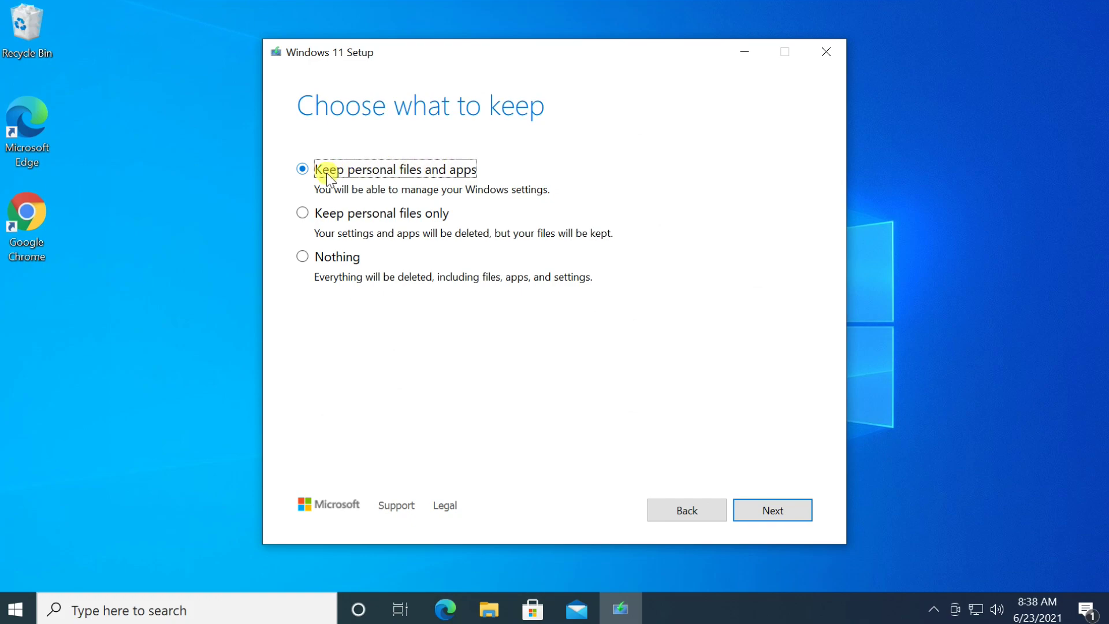
{"action": "left_click", "coordinate": [768, 501]}
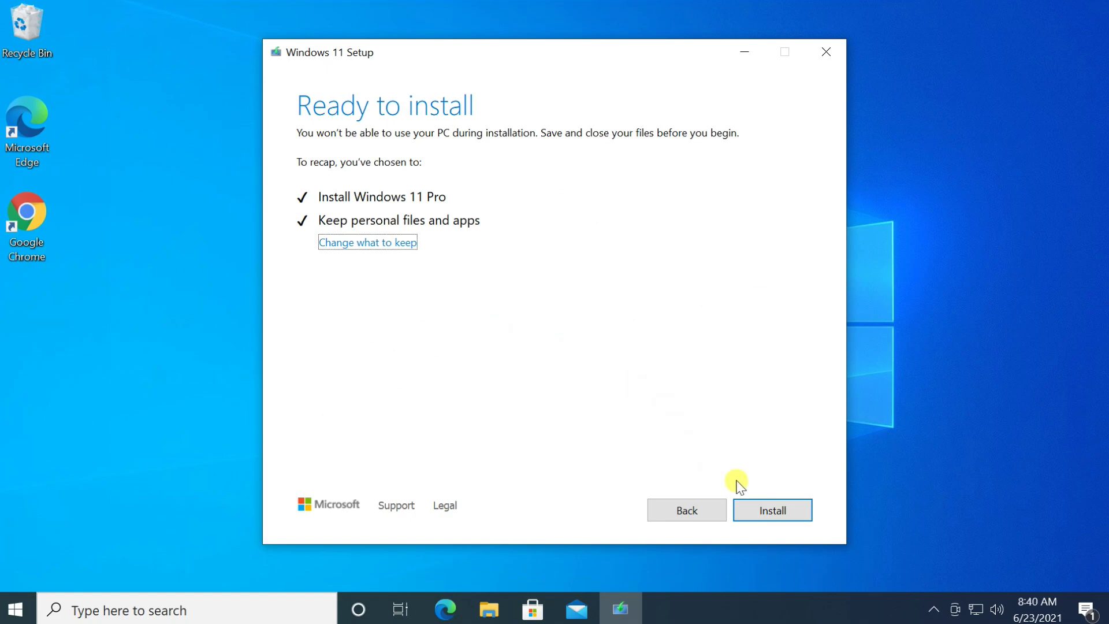
Begin installing Windows 11 Pro from the Ready to install page.
{"action": "left_click", "coordinate": [781, 512]}
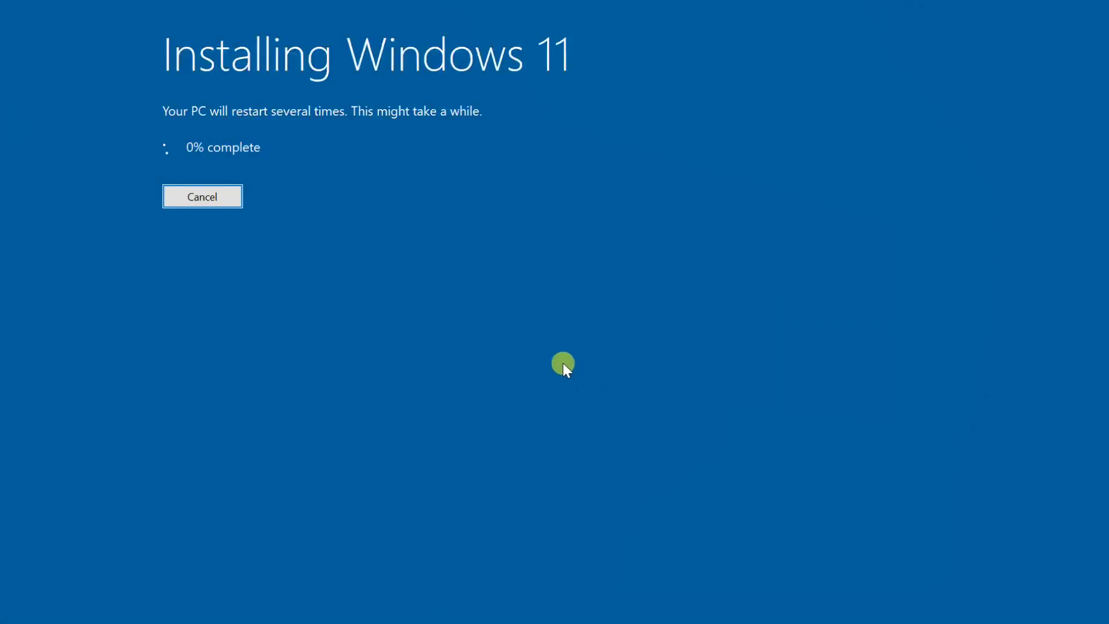